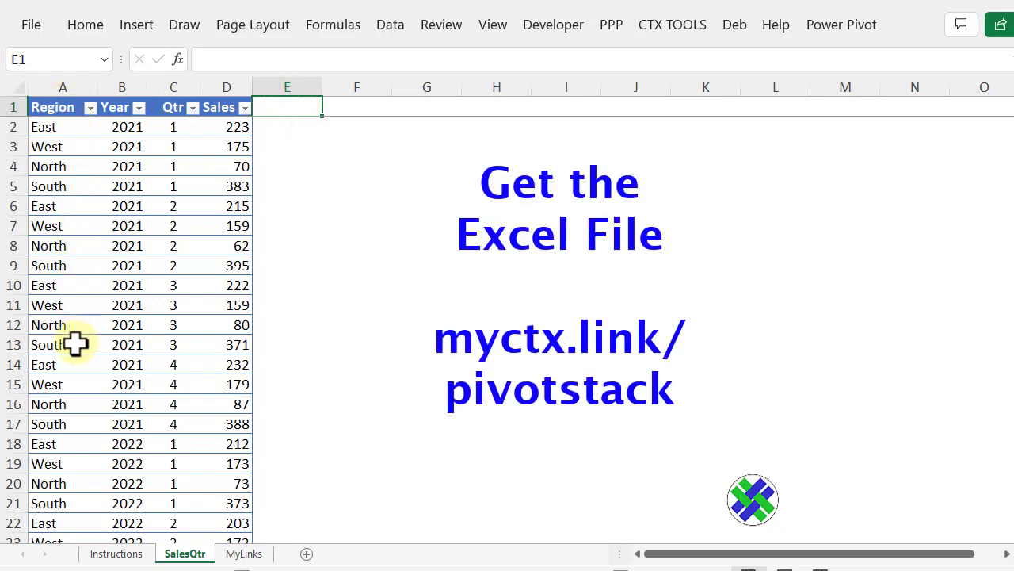
Insert a PivotTable based on the tblSales sales table, placed on a new worksheet.
left_click(230, 106)
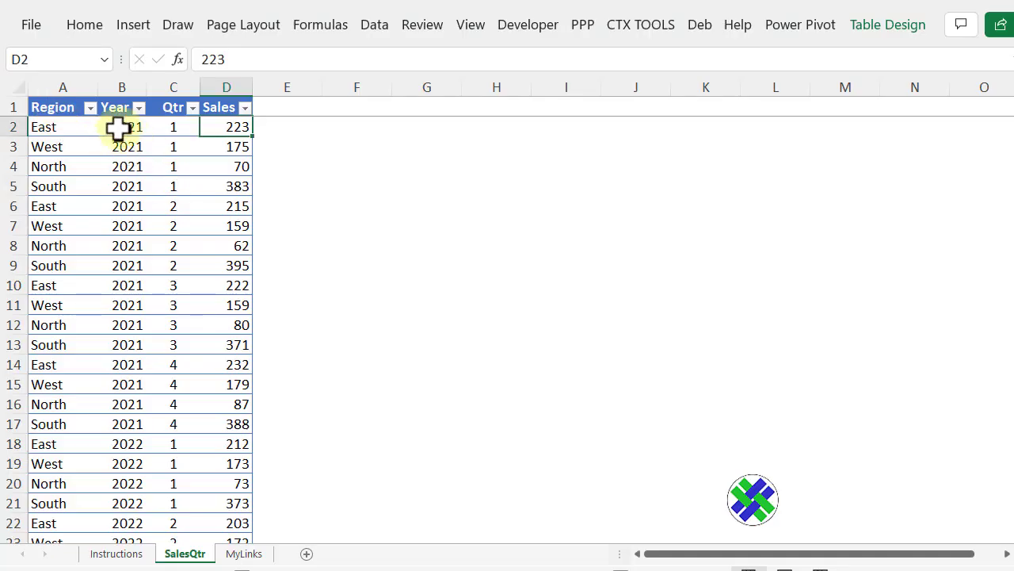
left_click(118, 129)
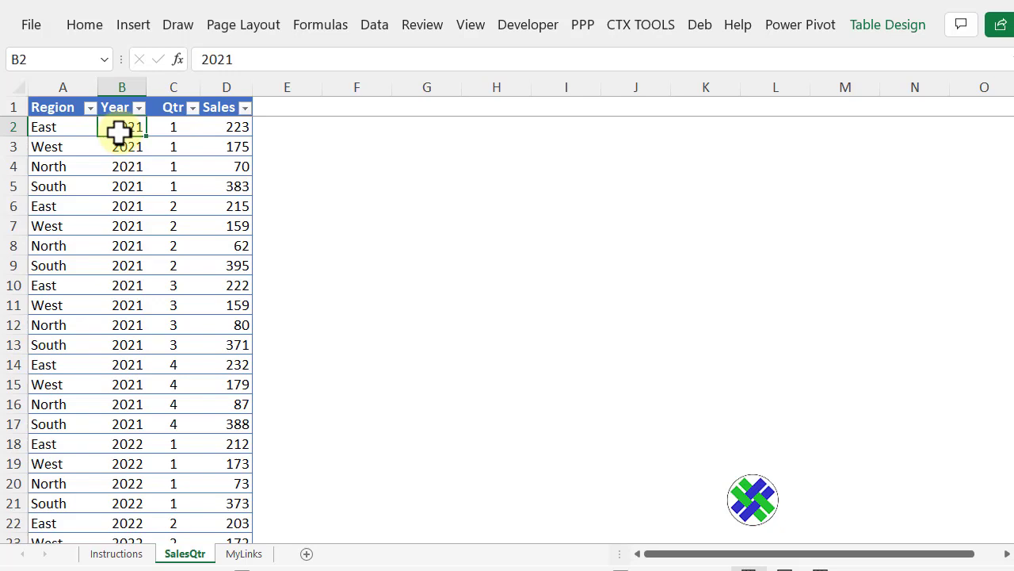
left_click(140, 31)
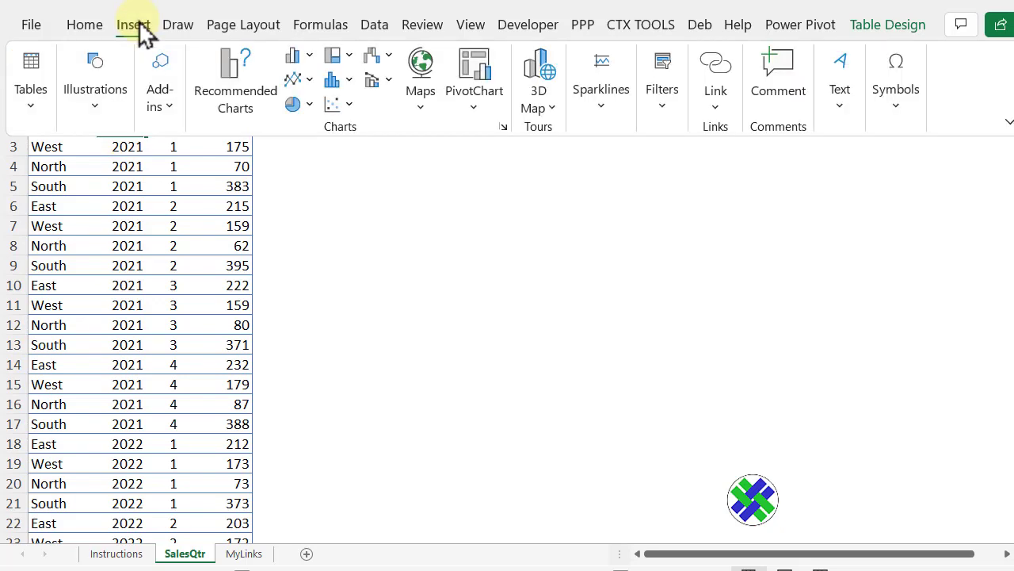
left_click(31, 111)
key("Escape")
key("Escape")
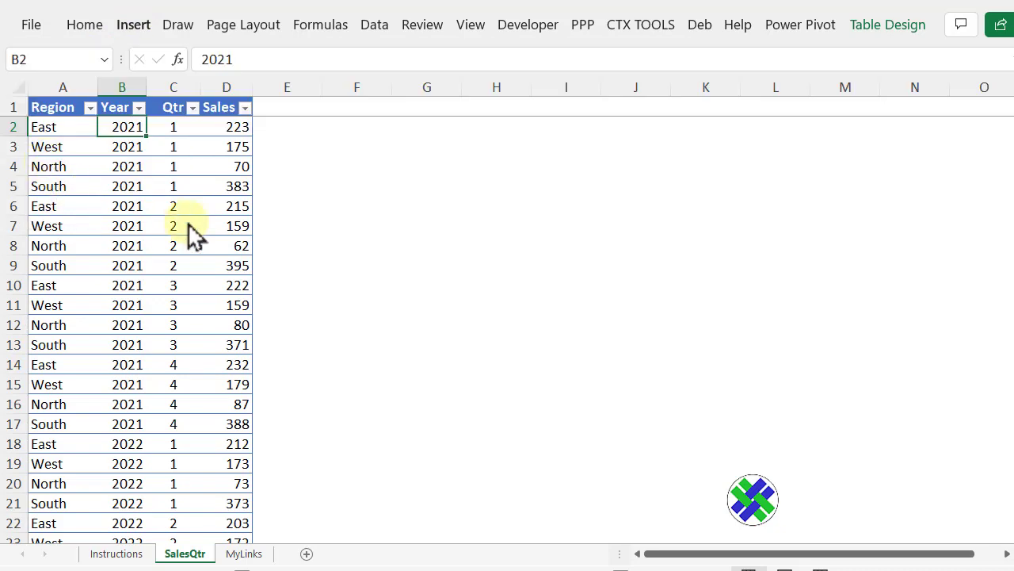
key("alt+n")
key("v")
key("t")
left_click_drag(684, 146, 441, 152)
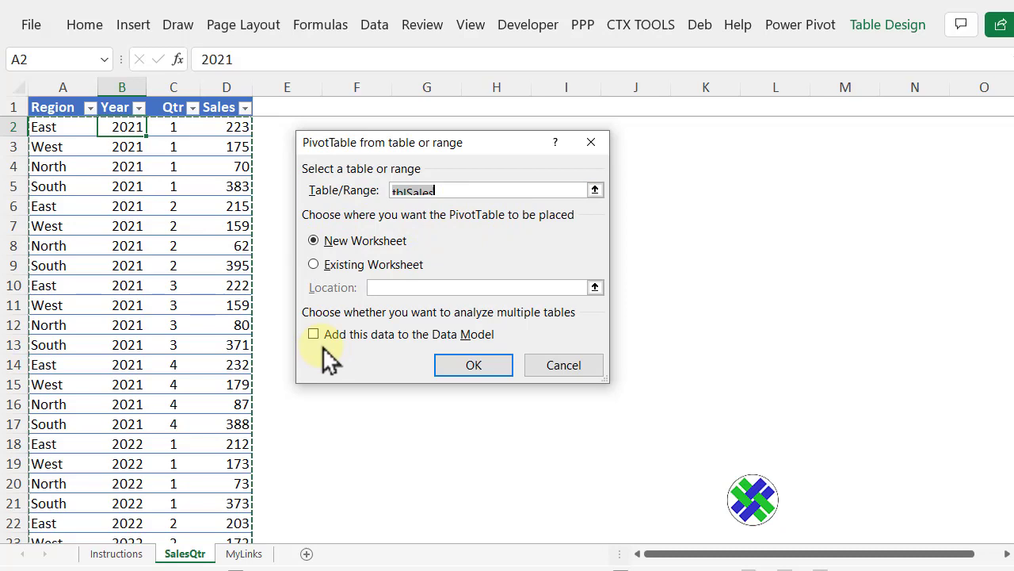
left_click(450, 369)
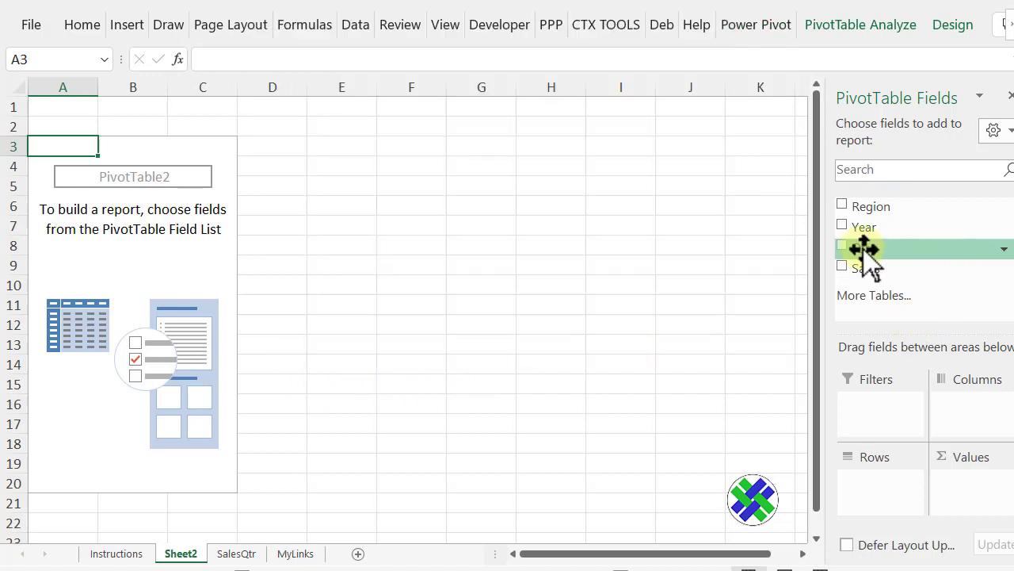
Lay out the PivotTable with Region and then Year as row fields, Qtr as the column field, and Sales summed as values.
left_click(842, 206)
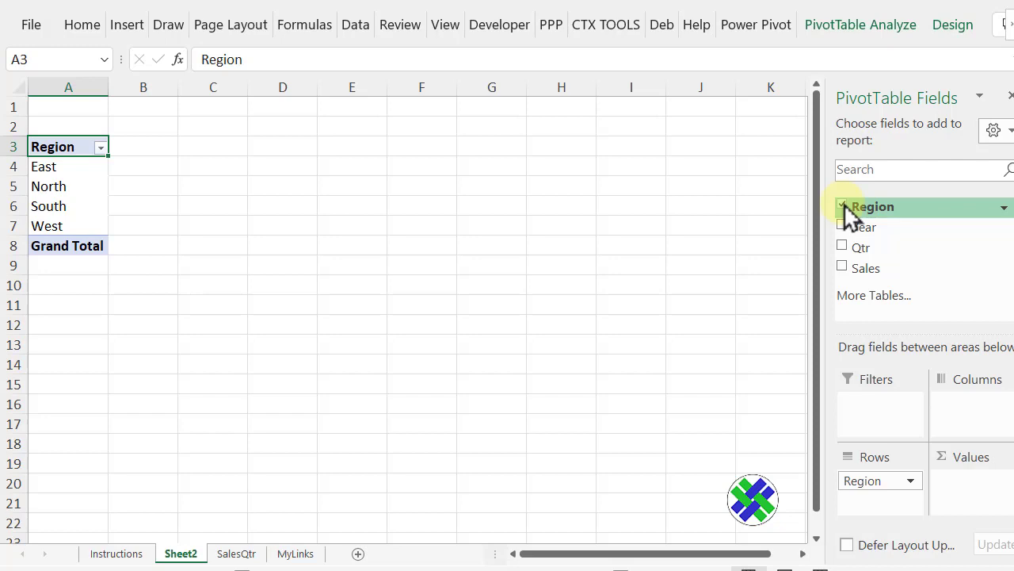
left_click(843, 227)
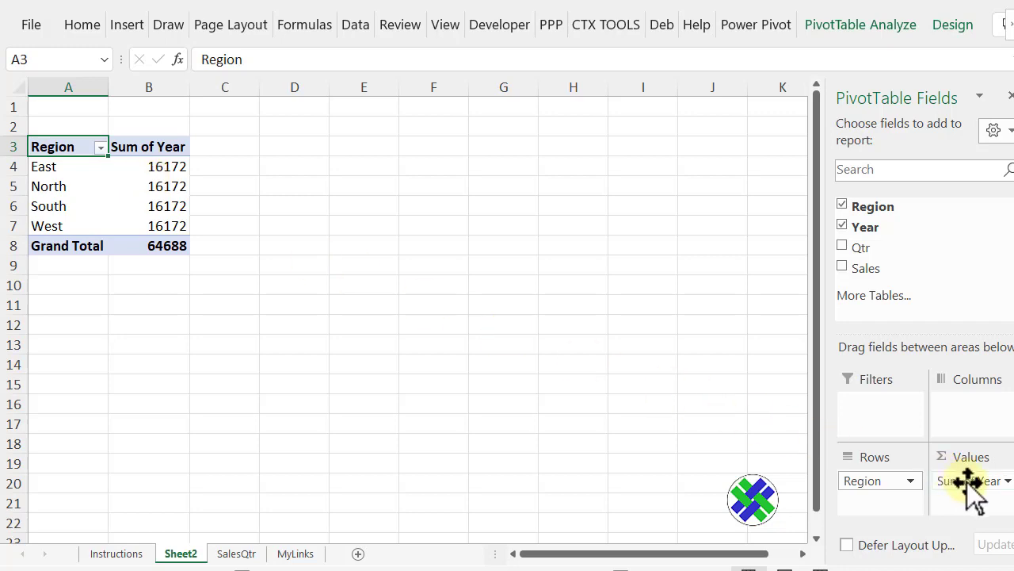
left_click_drag(967, 481, 884, 501)
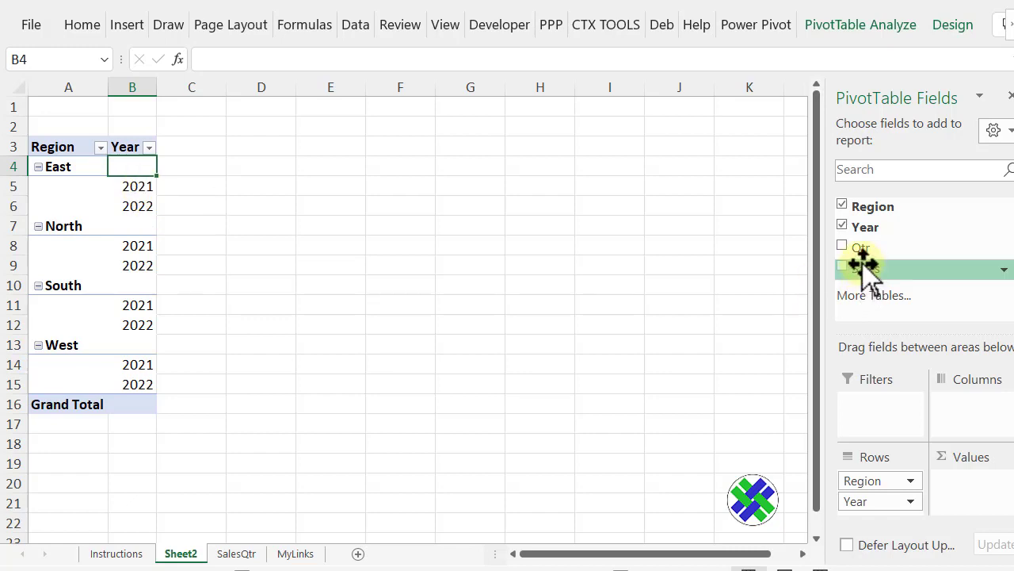
mouse_move(840, 248)
left_mouse_down()
mouse_move(858, 252)
mouse_move(978, 394)
mouse_move(938, 408)
left_mouse_up()
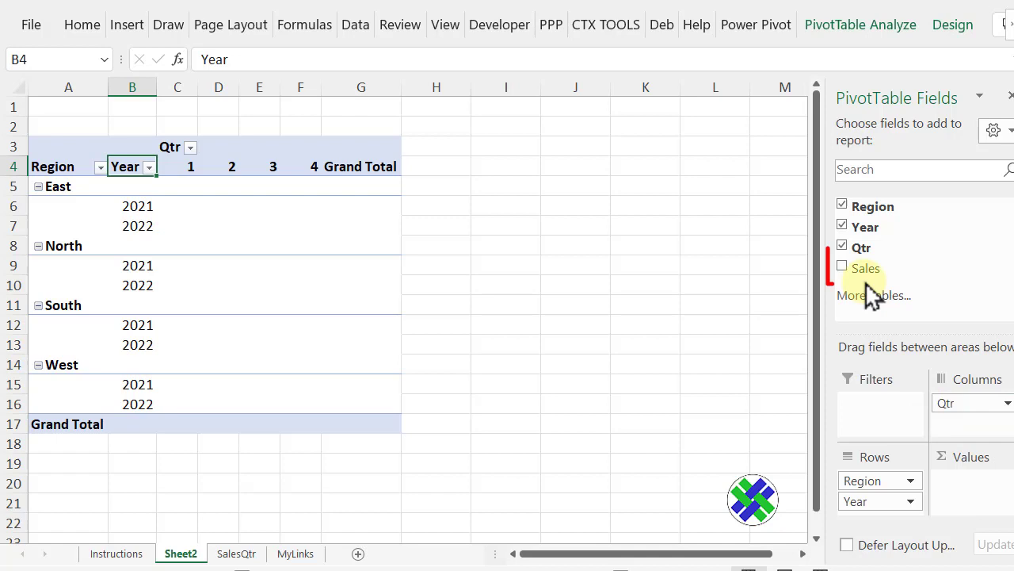
left_click_drag(863, 273, 853, 269)
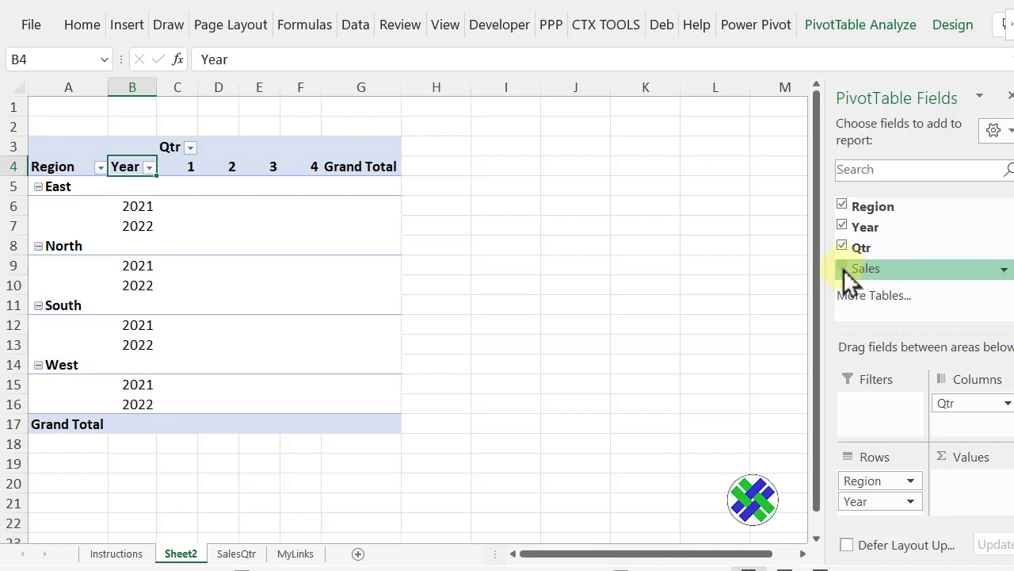
left_click(843, 269)
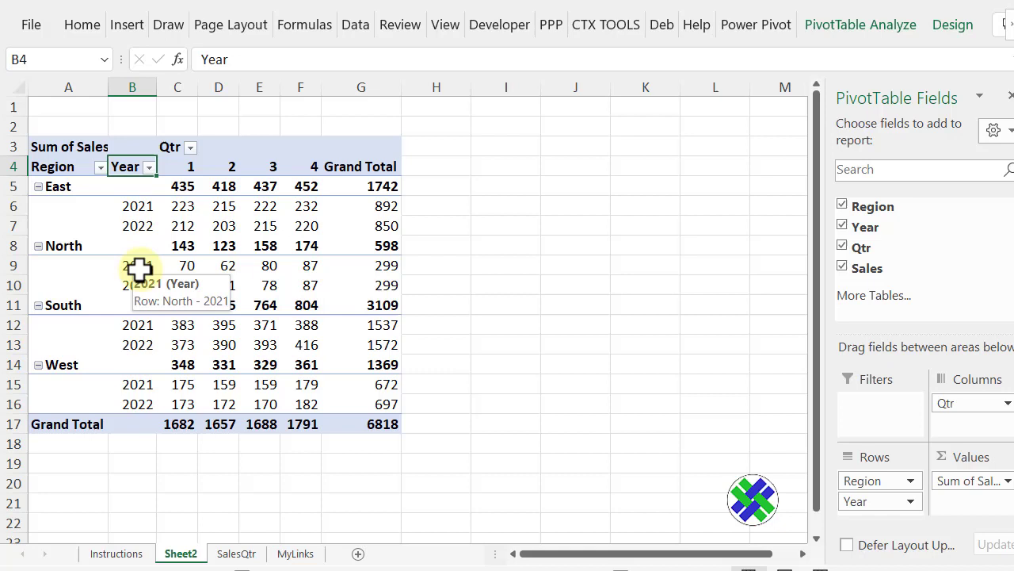
Insert a 2-D stacked column PivotChart based on the PivotTable.
left_click(189, 168)
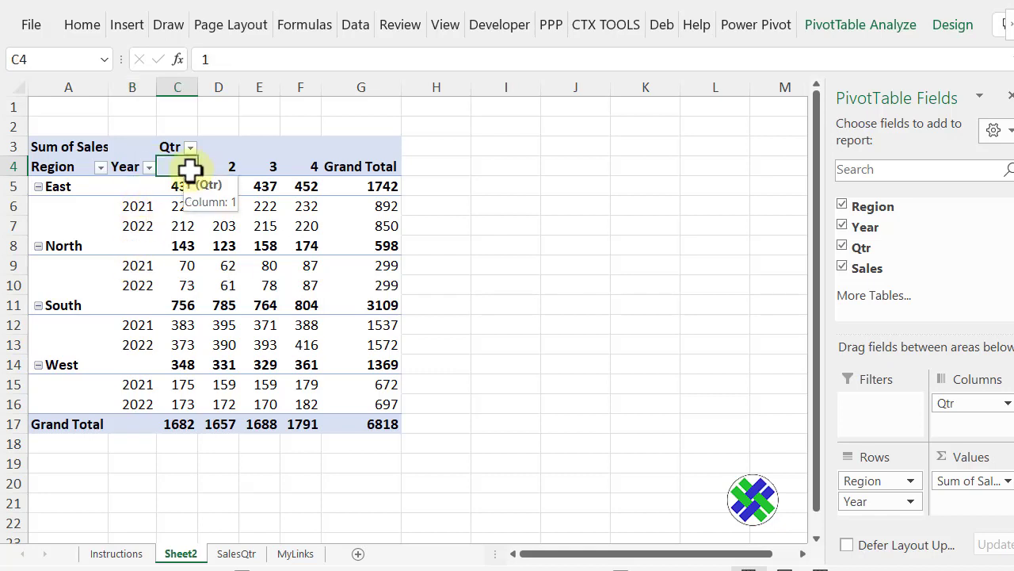
left_click(129, 26)
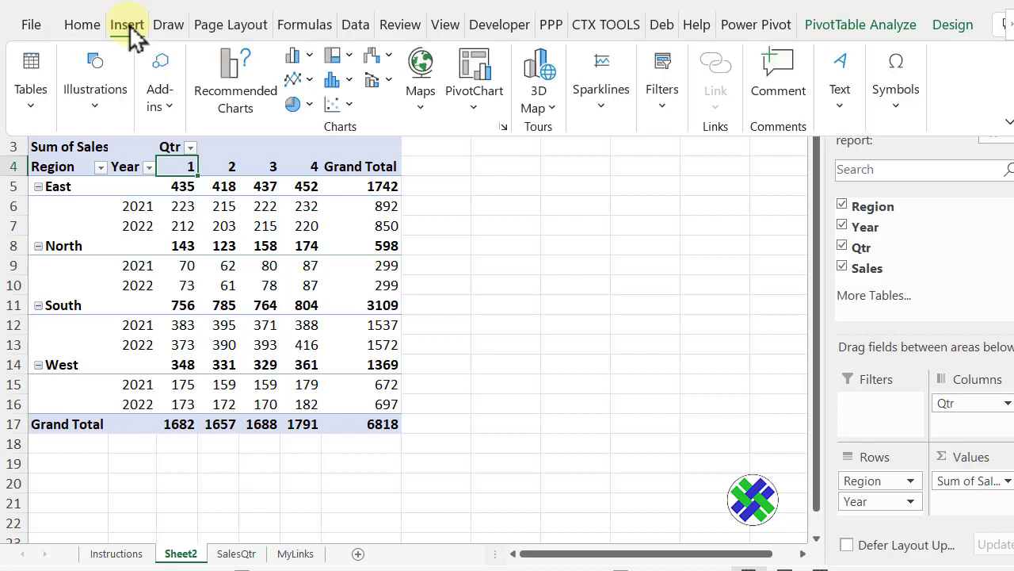
left_click(310, 57)
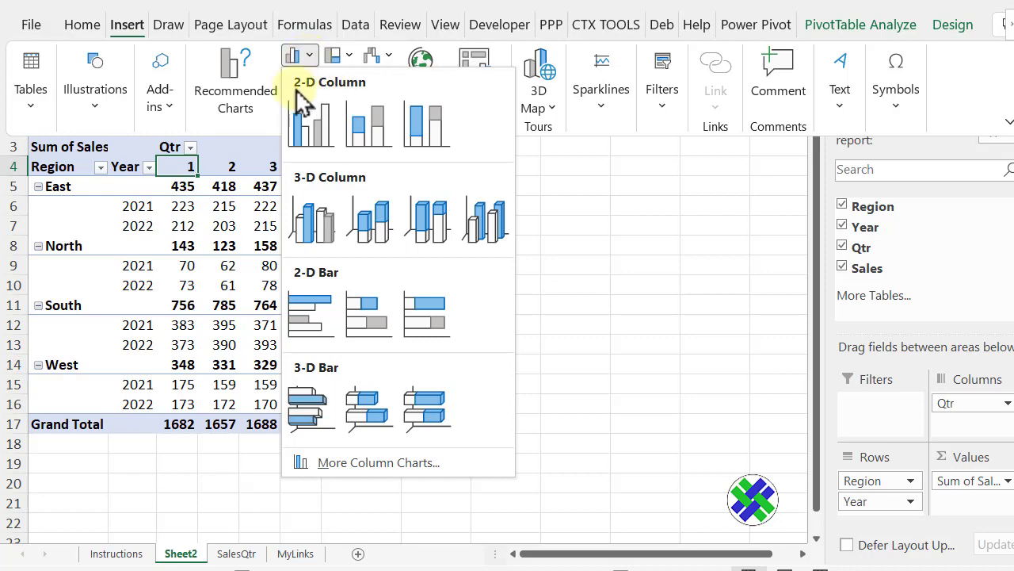
left_click(374, 131)
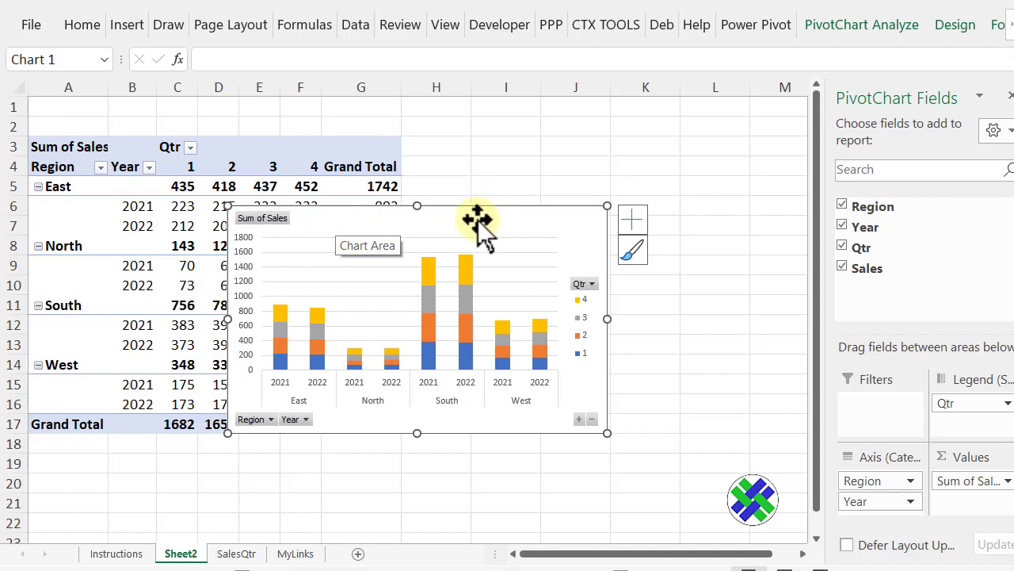
Move the stacked column chart to a new chart sheet named Chart1.
right_click(507, 217)
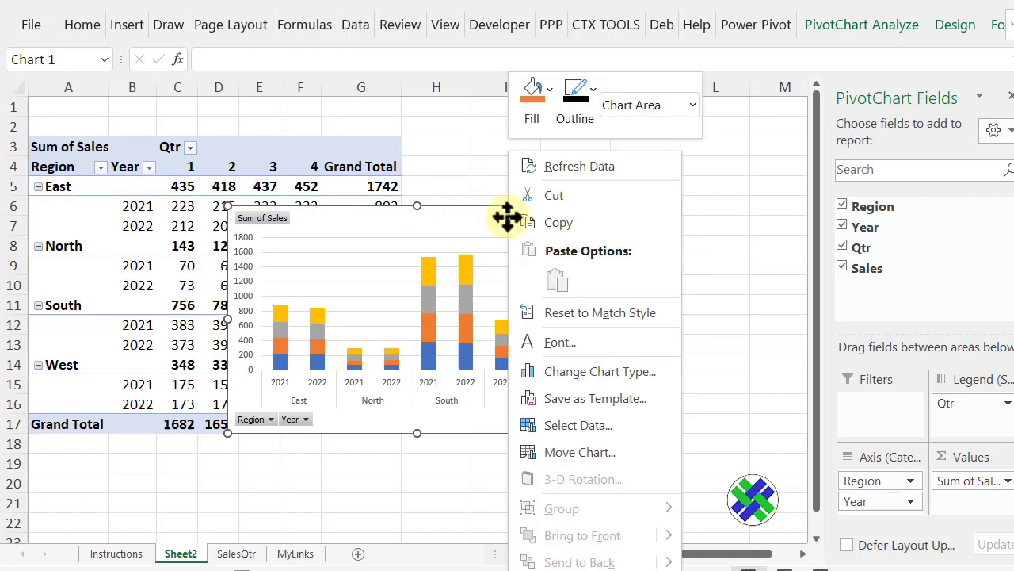
left_click(584, 455)
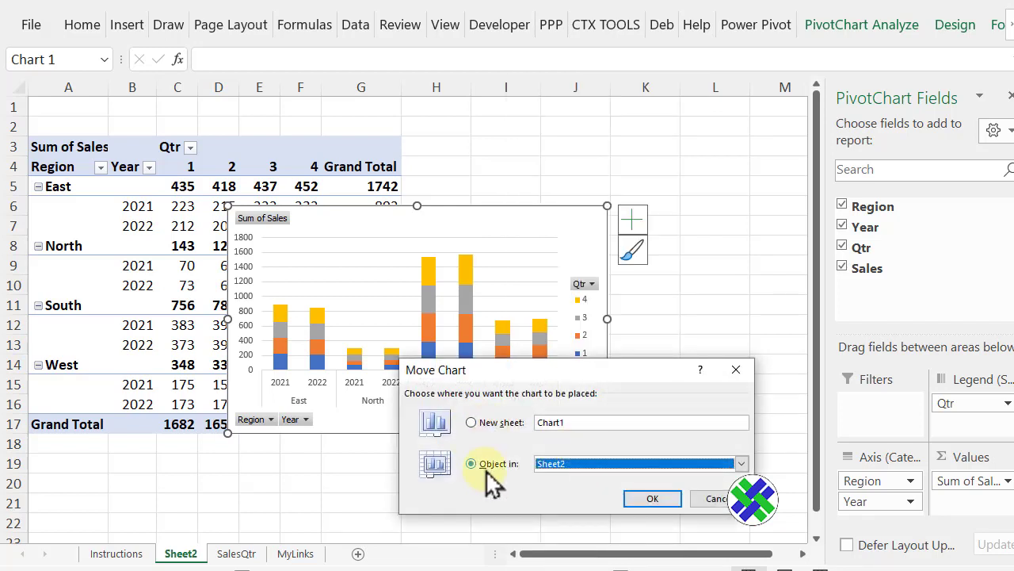
left_click(472, 422)
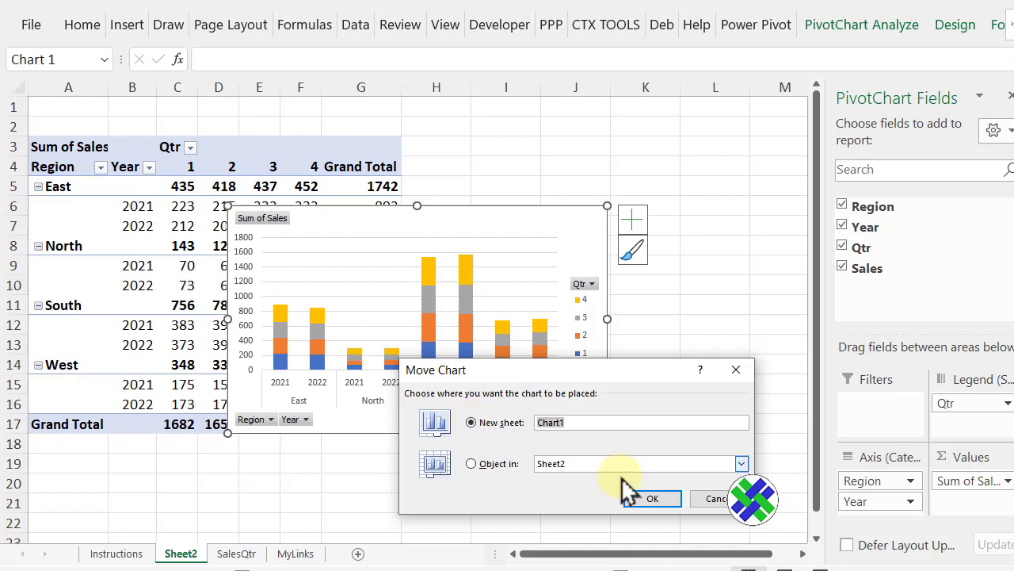
left_click(654, 501)
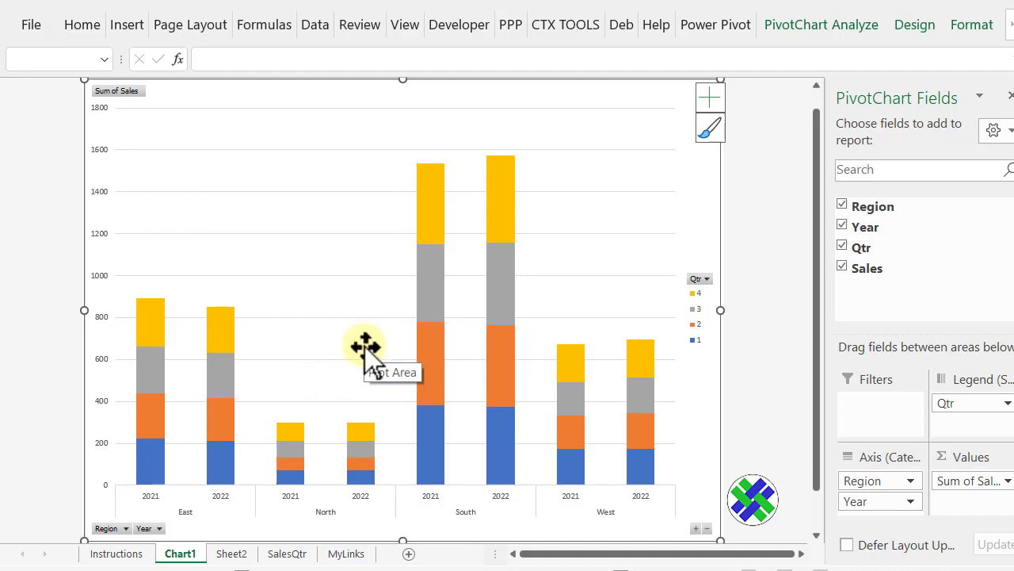
Format the chart's data series with a gap width of 20%.
right_click(432, 273)
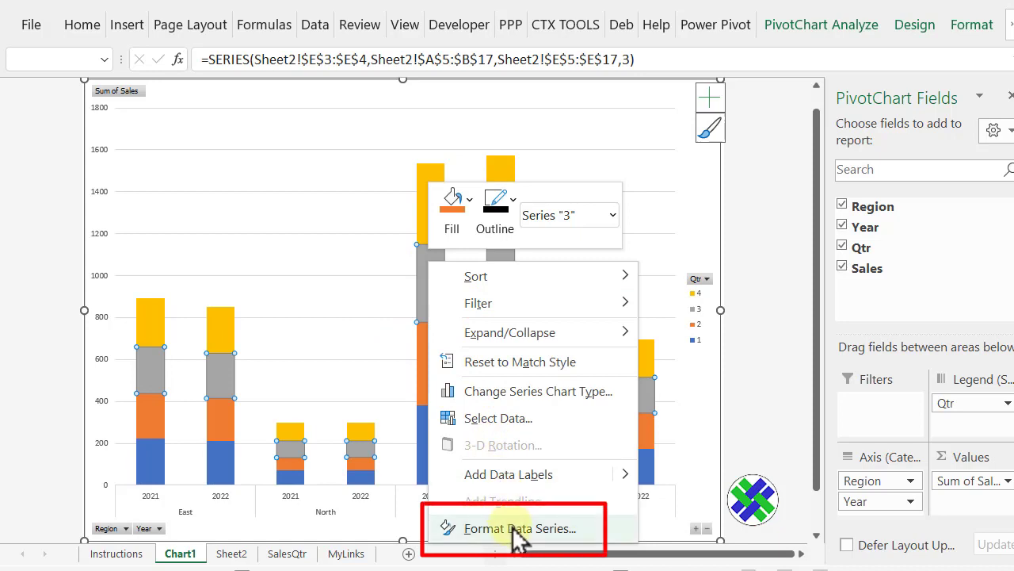
left_click(514, 528)
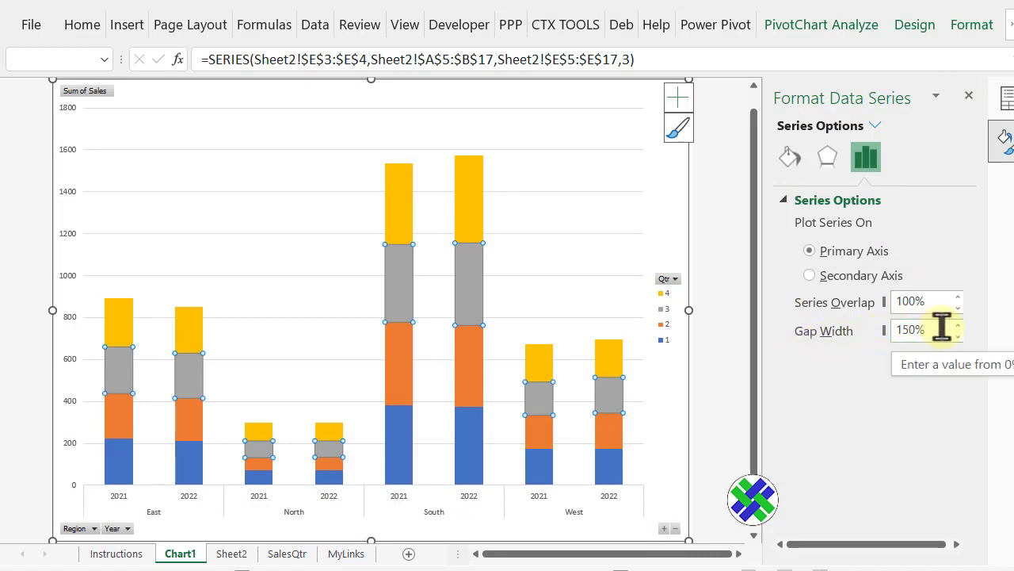
double_click(941, 325)
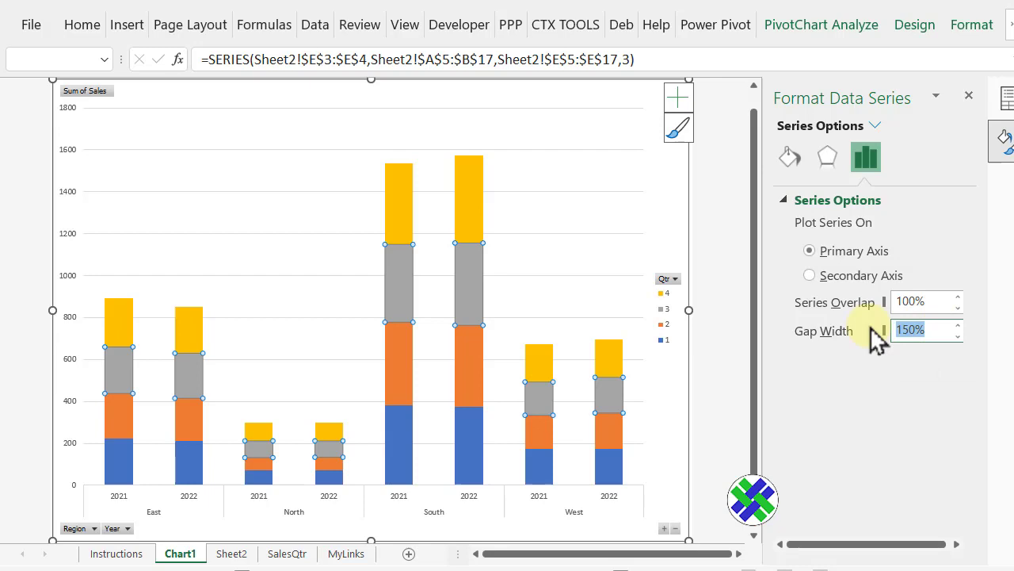
type("20")
key("Return")
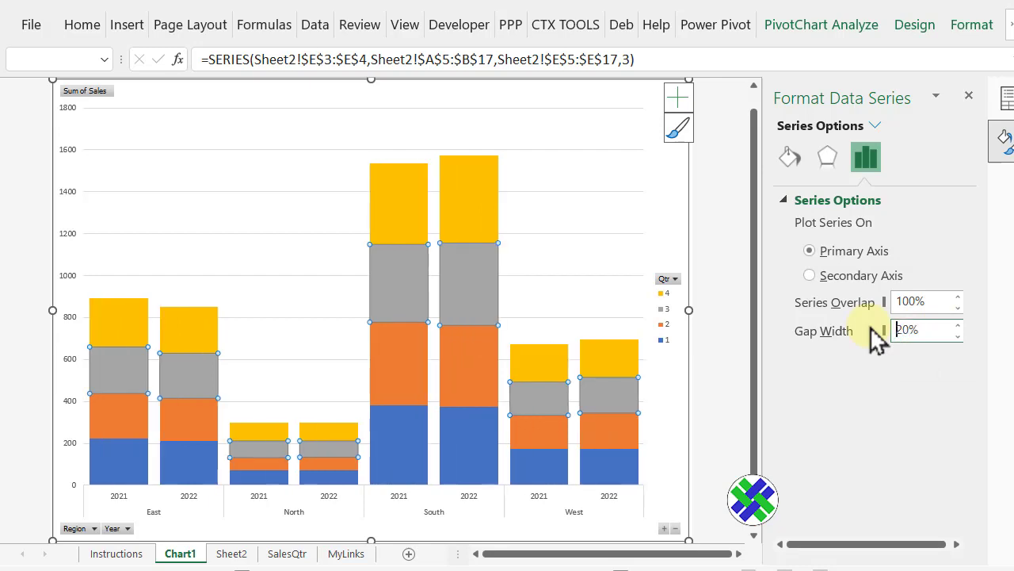